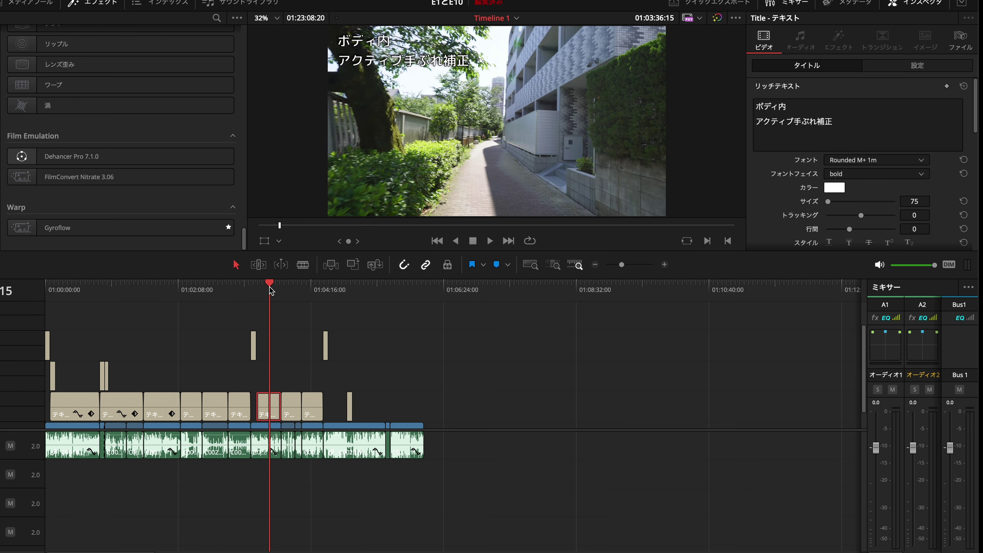
# Step: Review the river footage on the timeline, focusing on the Gyroflow-stabilised clip C0022.MP4
pyautogui.moveTo(284, 291)
pyautogui.mouseDown()
pyautogui.moveTo(314, 291)
pyautogui.moveTo(270, 291)
pyautogui.mouseUp()
pyautogui.moveTo(209, 294); pyautogui.dragTo(186, 296)
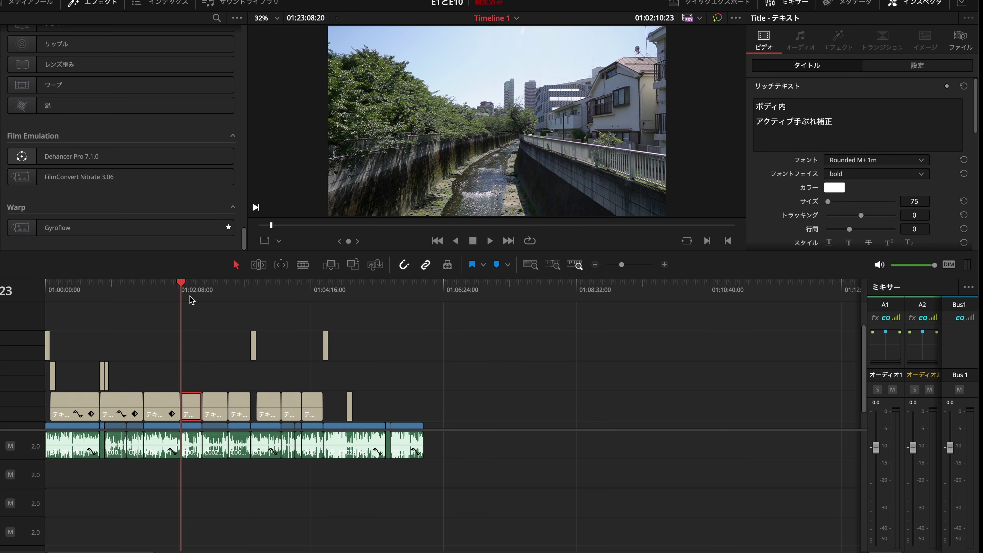
pyautogui.moveTo(200, 298); pyautogui.dragTo(212, 297)
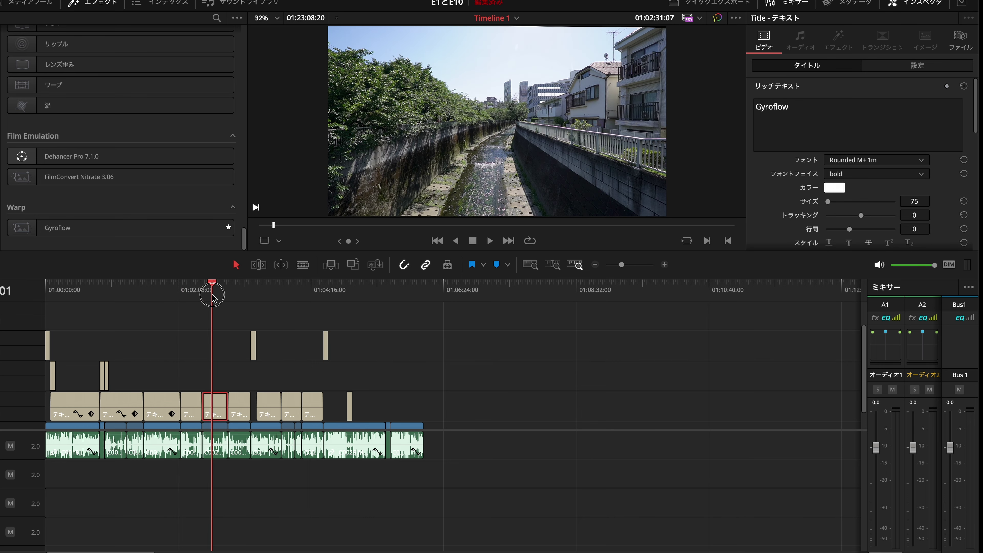
pyautogui.scroll(4, 213, 296)
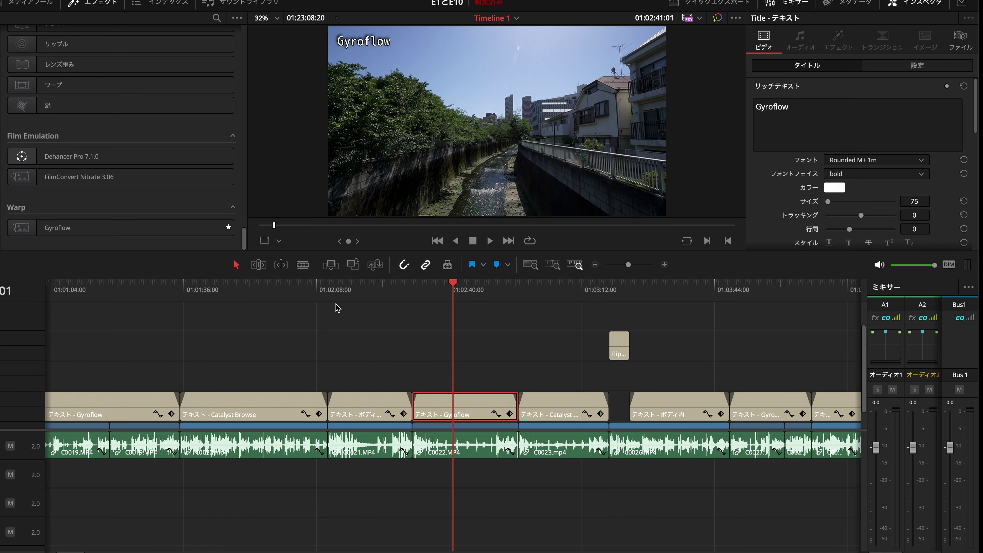
pyautogui.click(455, 299)
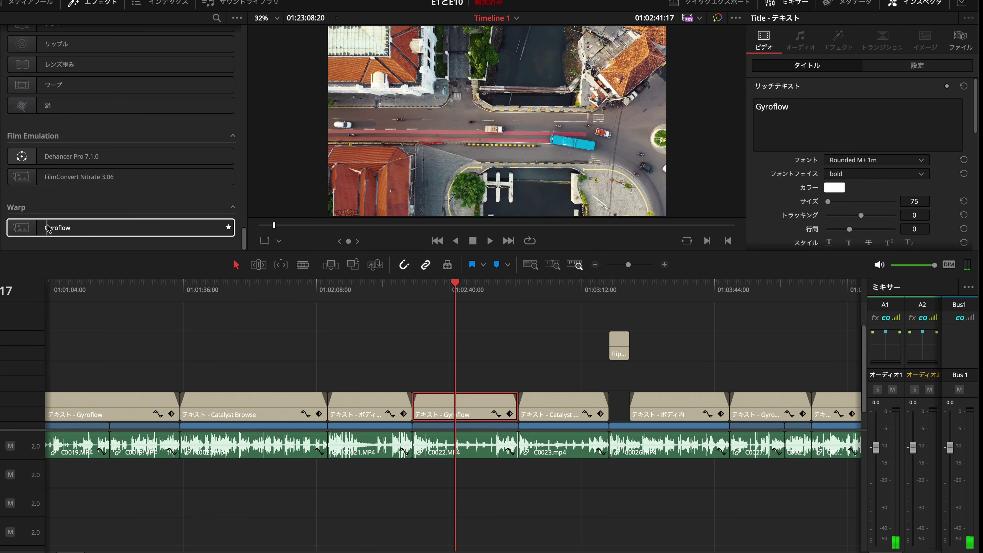
pyautogui.scroll(-2, 451, 383)
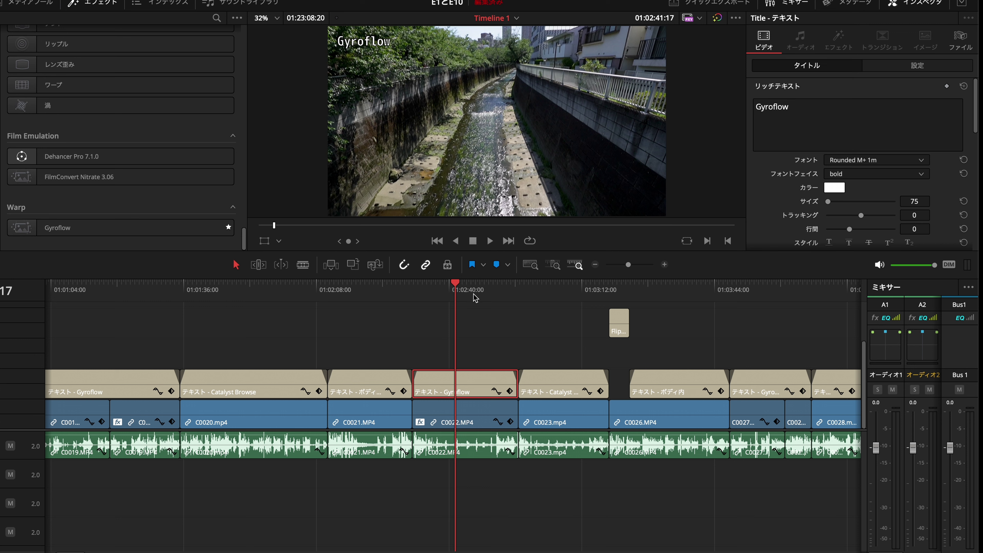
pyautogui.click(422, 377)
pyautogui.press('space')
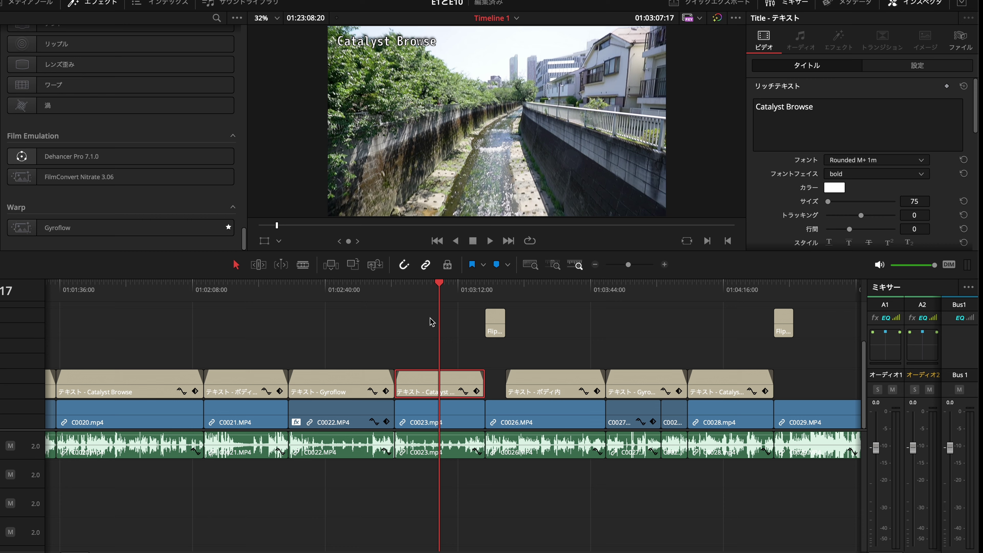
# Step: Compare the Catalyst Browse footage in the river clip C0023.mp4 and the footpath clip C0028.mp4
pyautogui.moveTo(426, 297); pyautogui.dragTo(433, 298)
pyautogui.click(695, 302)
pyautogui.moveTo(695, 302); pyautogui.dragTo(731, 299)
pyautogui.hscroll(5, 559, 352)
pyautogui.click(567, 296)
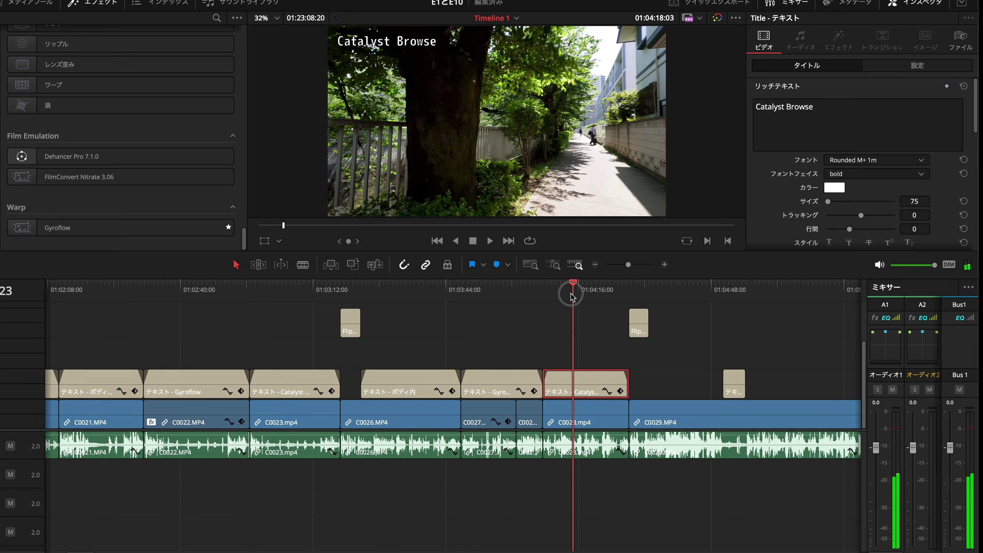
# Step: Compare the in-body active stabilisation clip C0026.MP4 with the Gyroflow clip C0027.MP4 at several points along the footpath
pyautogui.click(421, 296)
pyautogui.moveTo(420, 296); pyautogui.dragTo(407, 296)
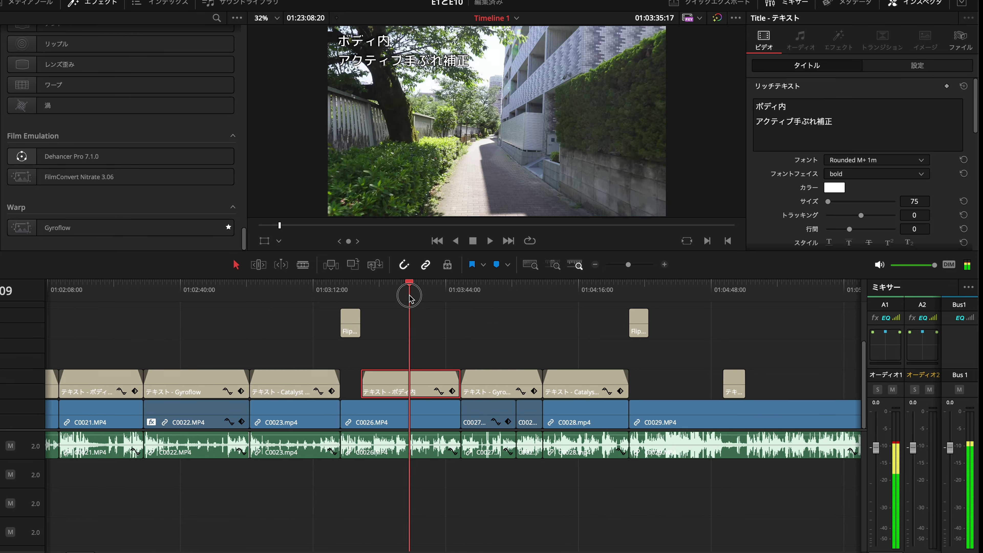
pyautogui.moveTo(491, 294); pyautogui.dragTo(393, 296)
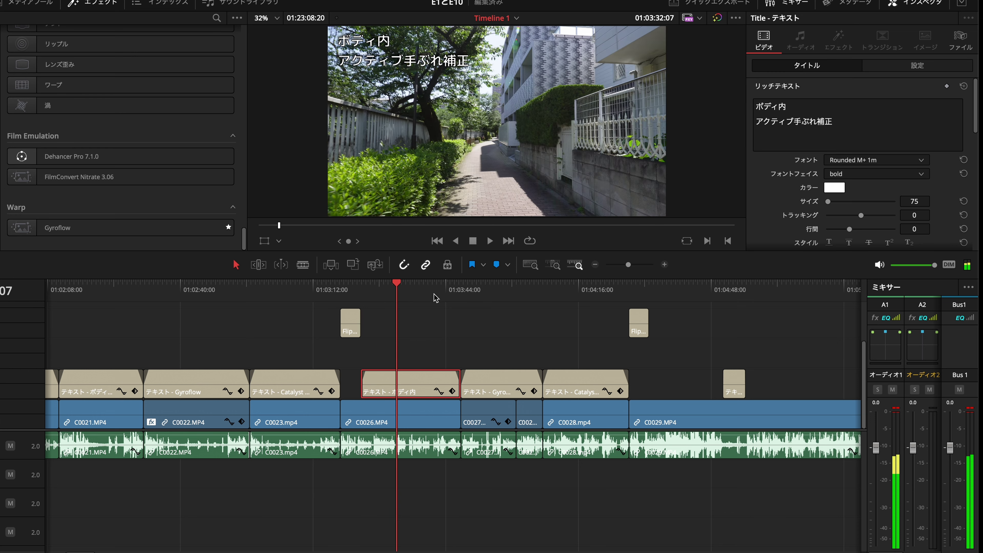
pyautogui.moveTo(488, 296); pyautogui.dragTo(517, 294)
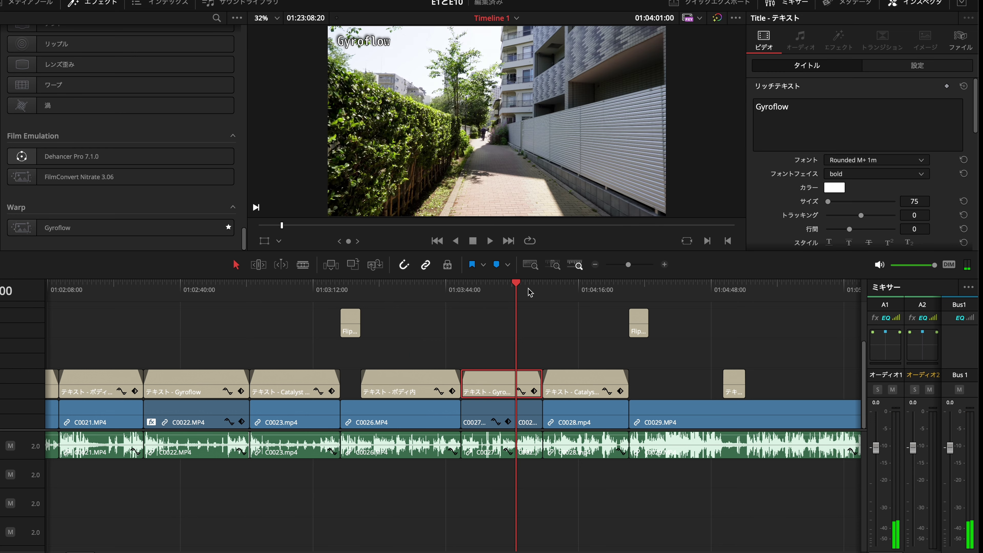
pyautogui.click(528, 289)
pyautogui.click(515, 290)
pyautogui.click(500, 294)
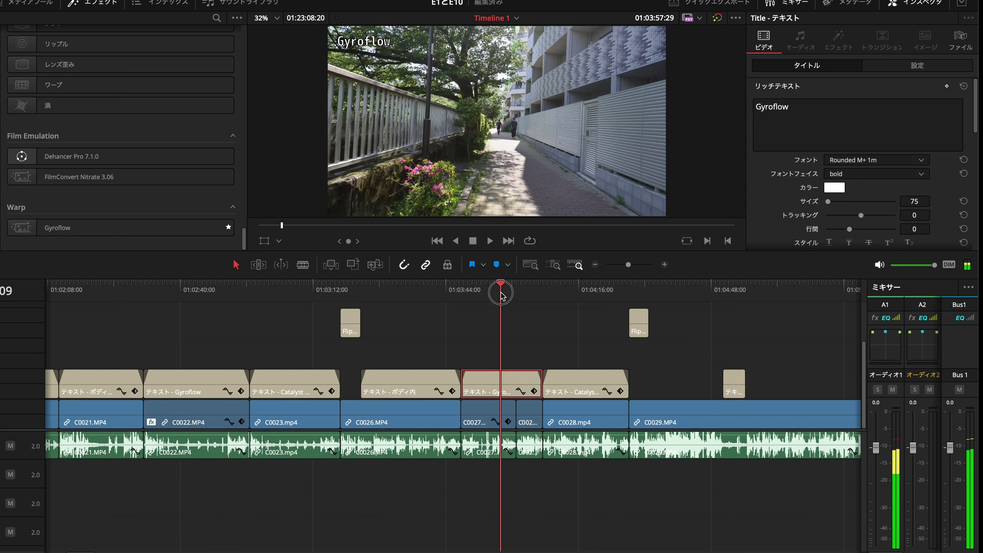
pyautogui.click(479, 295)
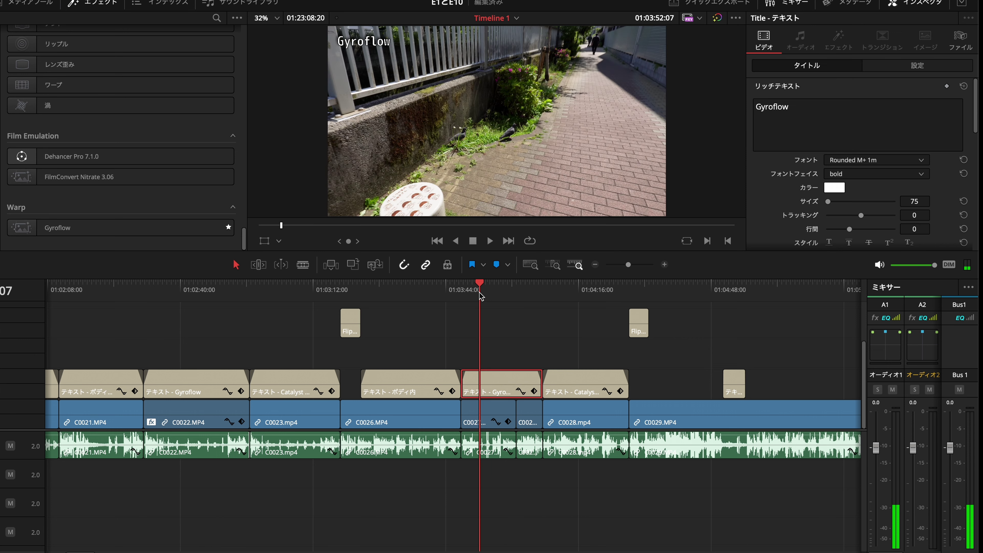
# Step: Check the Catalyst Browse clip C0028.mp4 against the in-body stabilisation clip C0026.MP4 and the start of the Gyroflow clip C0027.MP4
pyautogui.moveTo(580, 295)
pyautogui.mouseDown()
pyautogui.moveTo(569, 297)
pyautogui.moveTo(577, 298)
pyautogui.mouseUp()
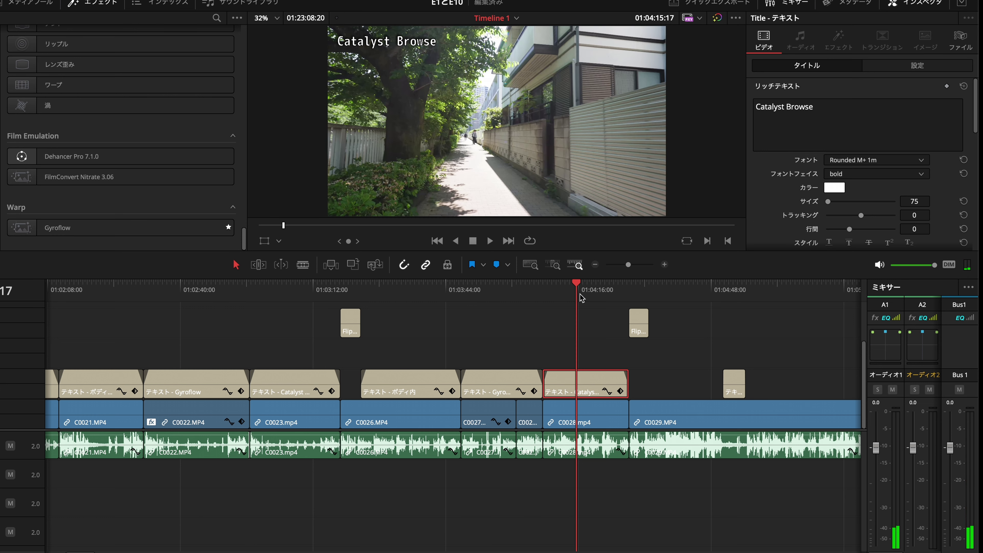
pyautogui.moveTo(418, 291)
pyautogui.mouseDown()
pyautogui.moveTo(388, 292)
pyautogui.moveTo(418, 297)
pyautogui.mouseUp()
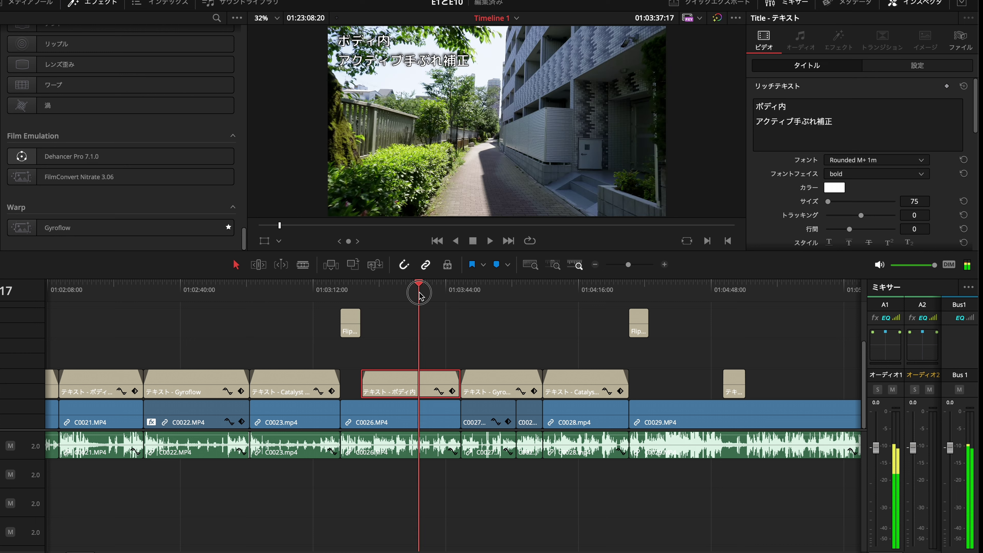
pyautogui.click(420, 293)
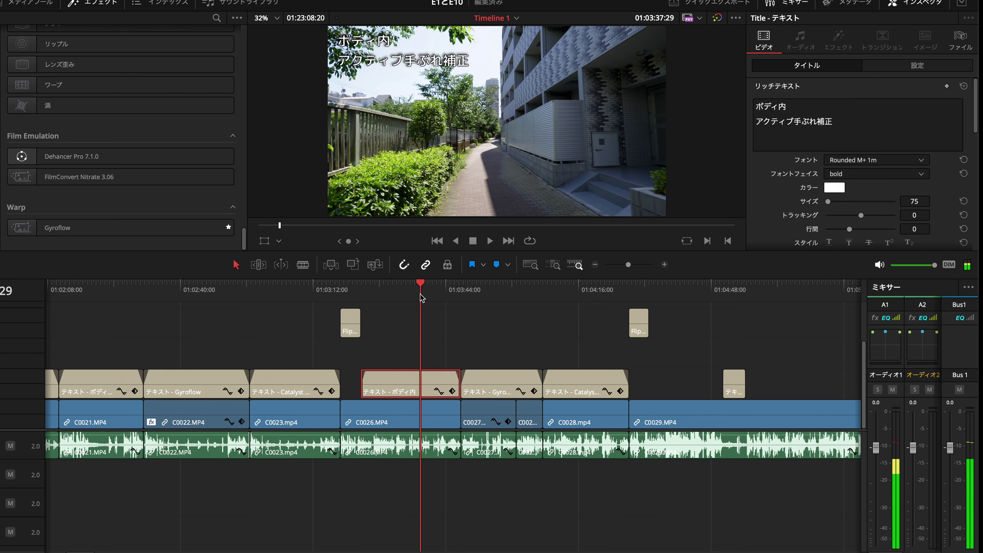
pyautogui.click(474, 293)
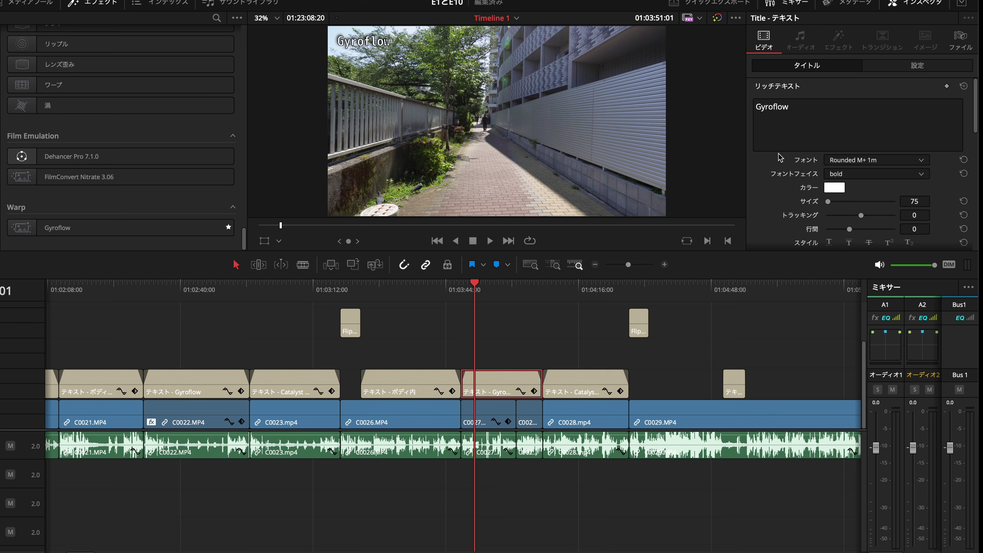
# Step: Examine the Gyroflow effect's adjustment parameters on clip C0027.MP4, including FOV, smoothness and lens correction
pyautogui.click(491, 413)
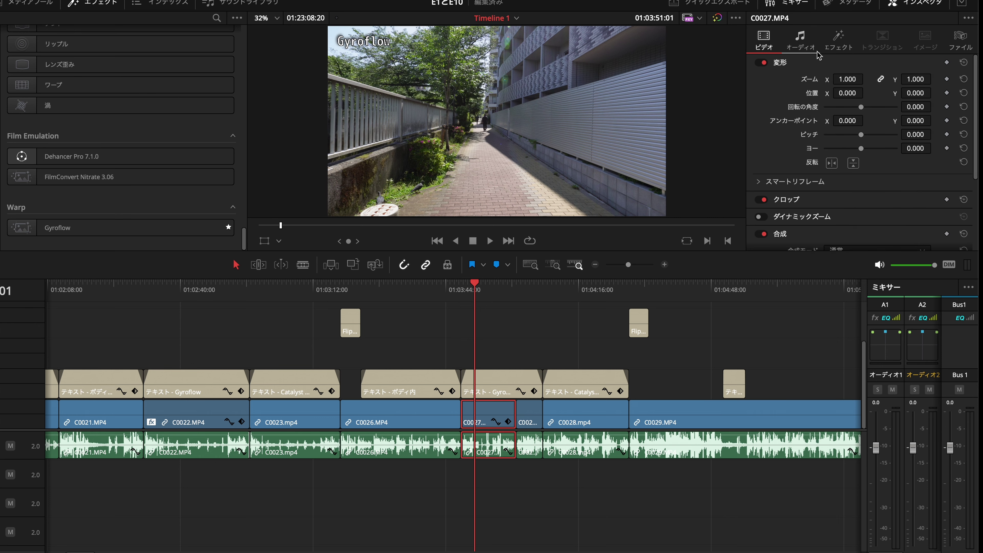
pyautogui.click(838, 41)
pyautogui.scroll(3, 802, 173)
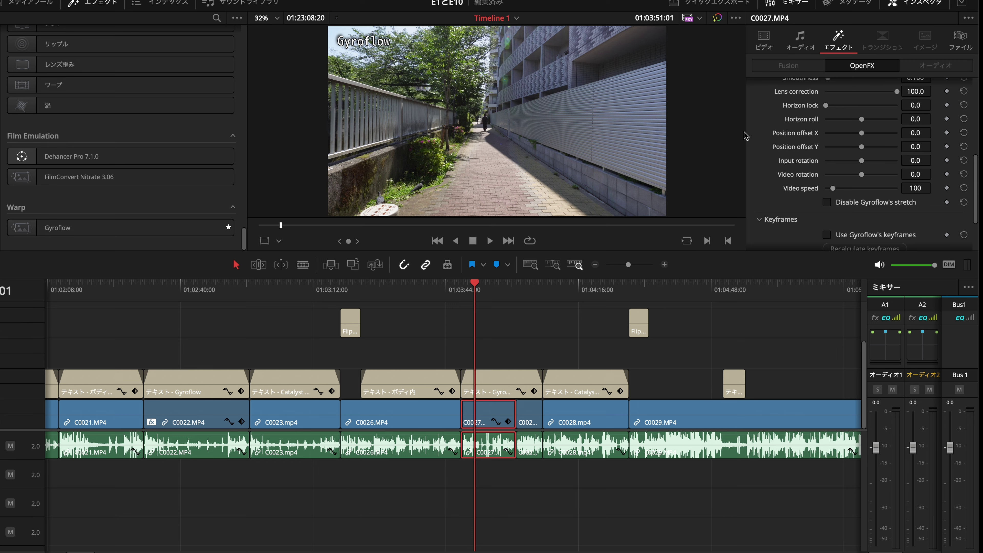
pyautogui.scroll(3, 768, 135)
pyautogui.scroll(-1, 781, 147)
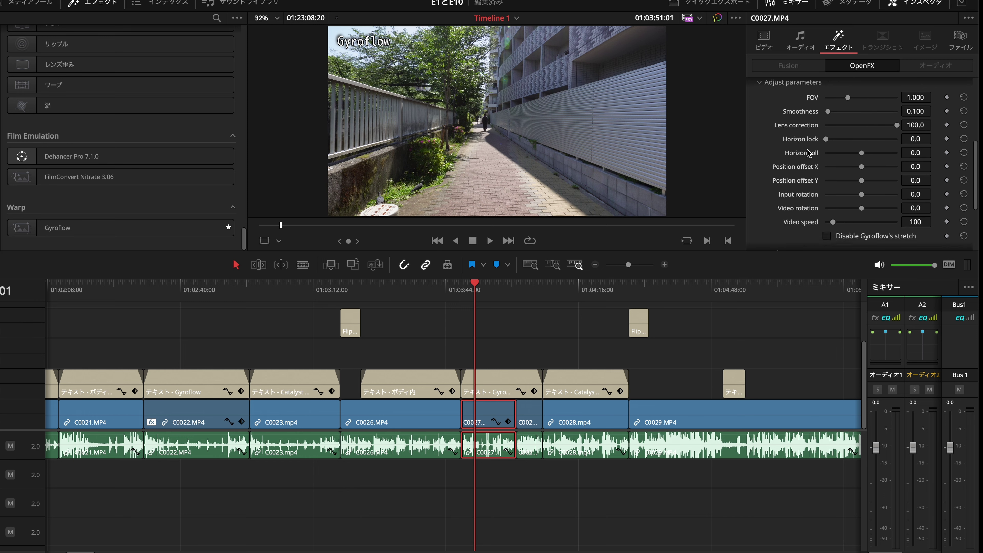
pyautogui.scroll(2, 804, 148)
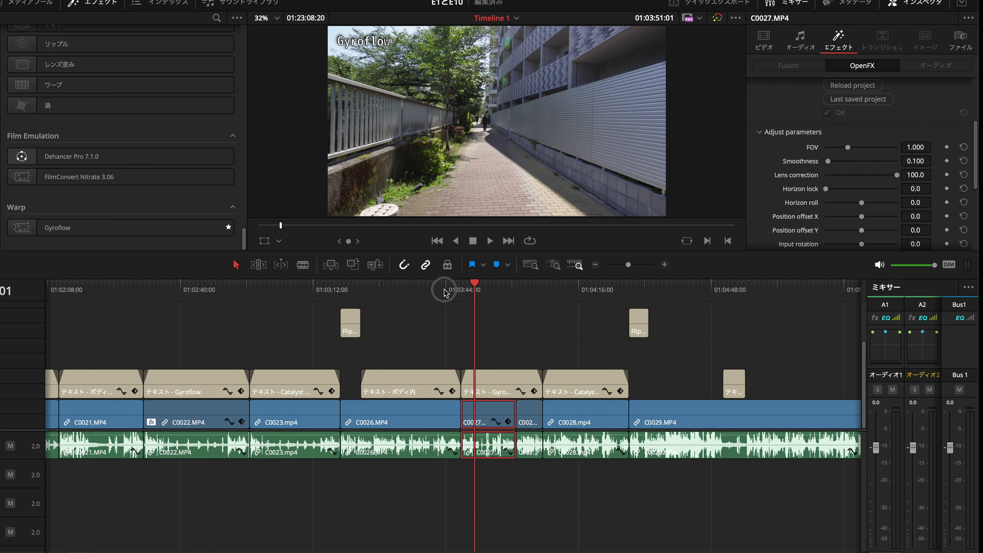
# Step: Preview the in-body clip C0026.MP4 and the Catalyst Browse clip C0028.mp4, and show the video properties of C0028.mp4
pyautogui.click(427, 291)
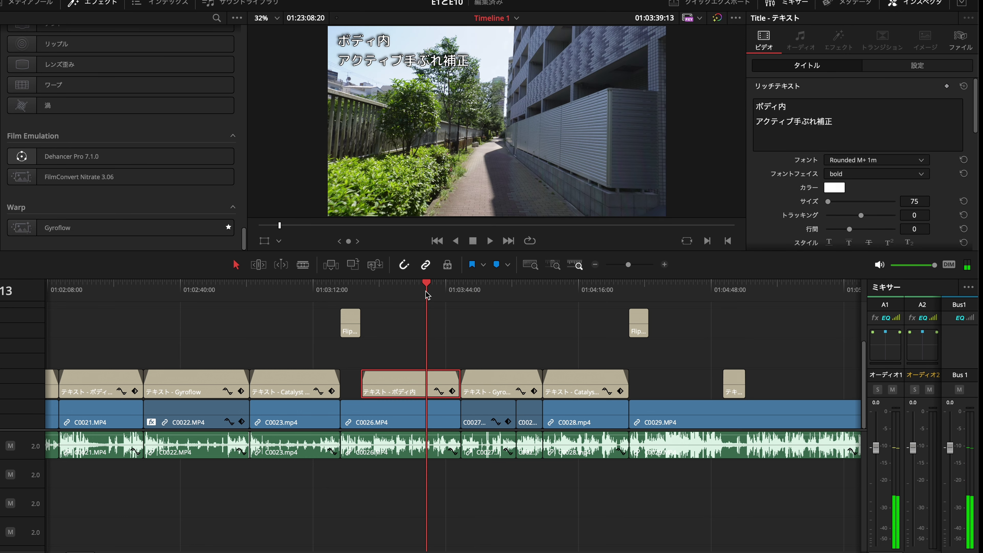
pyautogui.click(552, 297)
pyautogui.click(572, 290)
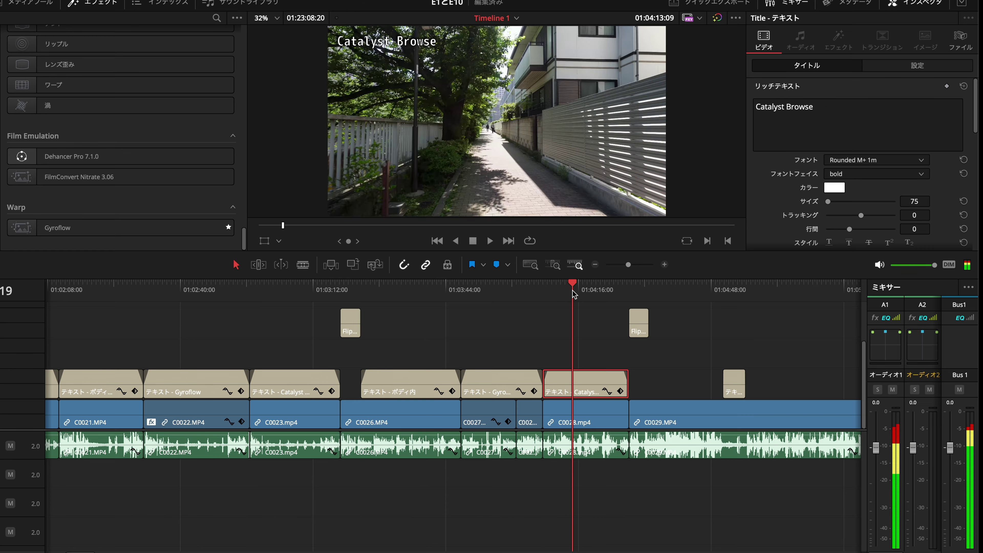
pyautogui.moveTo(559, 294); pyautogui.dragTo(570, 294)
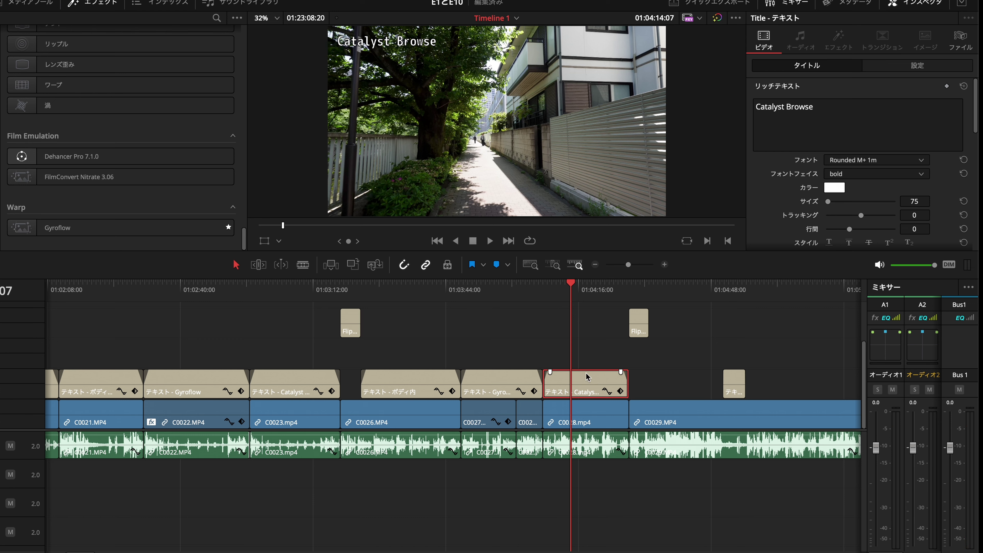
pyautogui.click(591, 411)
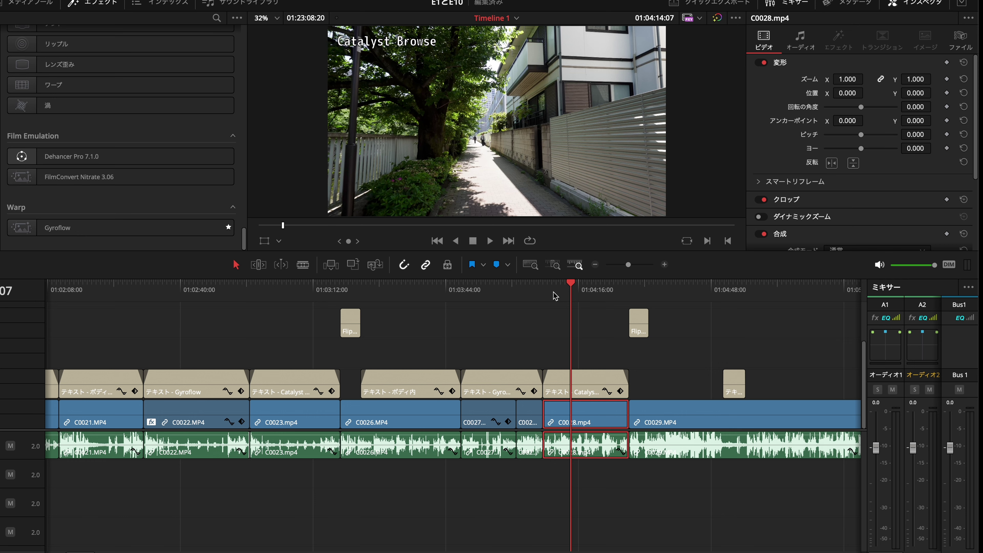
# Step: Scrub back from the Catalyst Browse footpath clip past C0026.MP4 to the river Gyroflow clip C0022.MP4
pyautogui.moveTo(555, 296); pyautogui.dragTo(422, 296)
pyautogui.hscroll(-10, 396, 325)
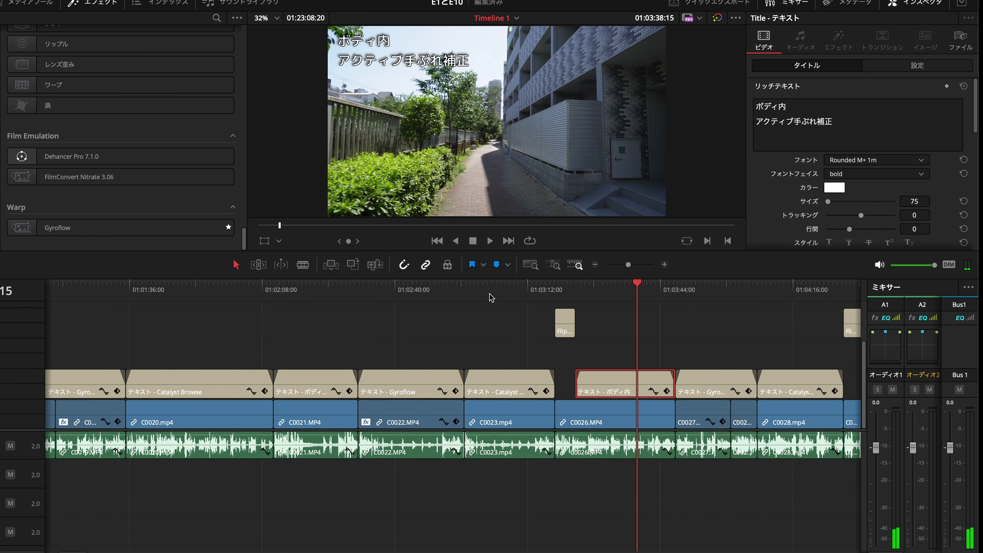
pyautogui.click(487, 297)
pyautogui.click(414, 297)
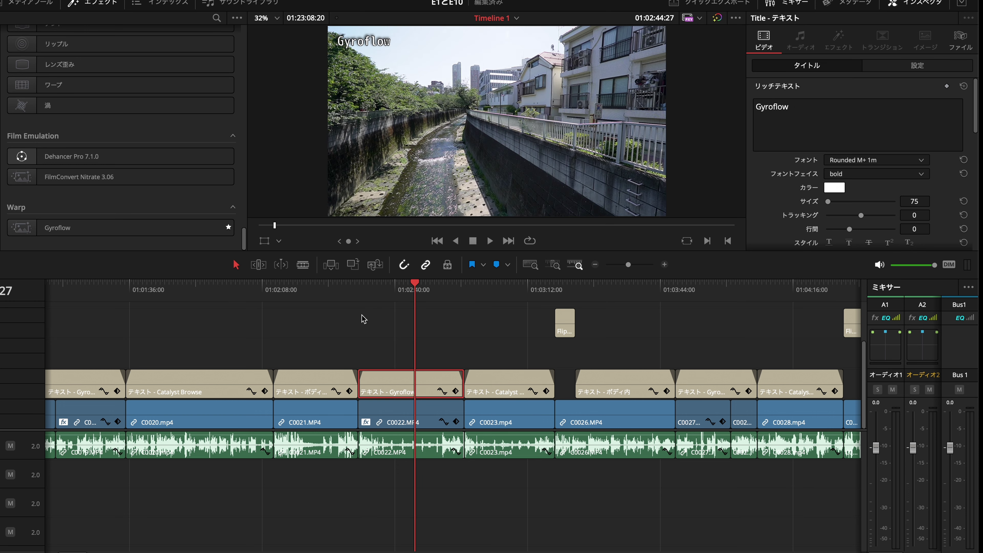
# Step: Show the media pool and examine the stabilization settings and modes of the Catalyst Browse clip C0023.mp4
pyautogui.click(24, 4)
pyautogui.scroll(-10, 885, 183)
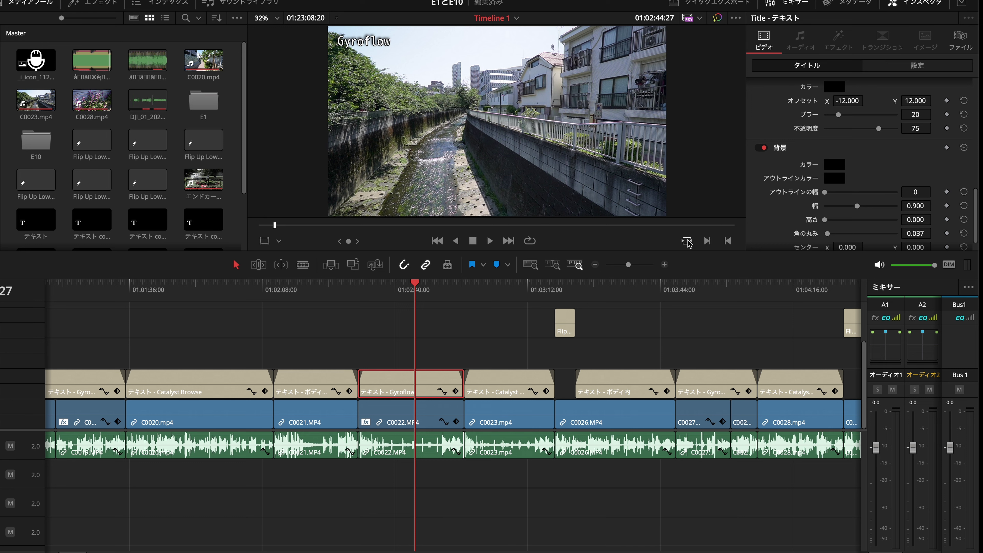
pyautogui.click(502, 412)
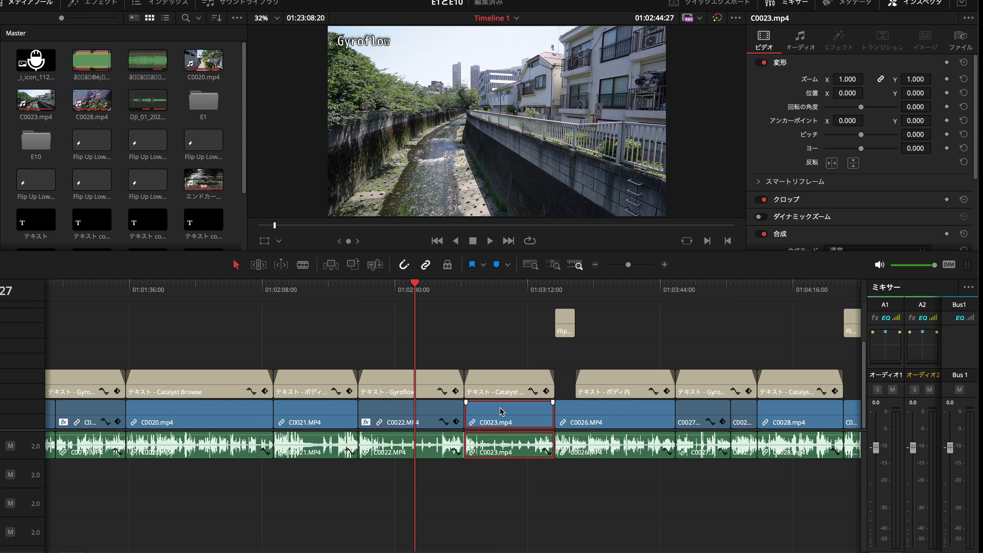
pyautogui.click(516, 289)
pyautogui.scroll(-3, 809, 193)
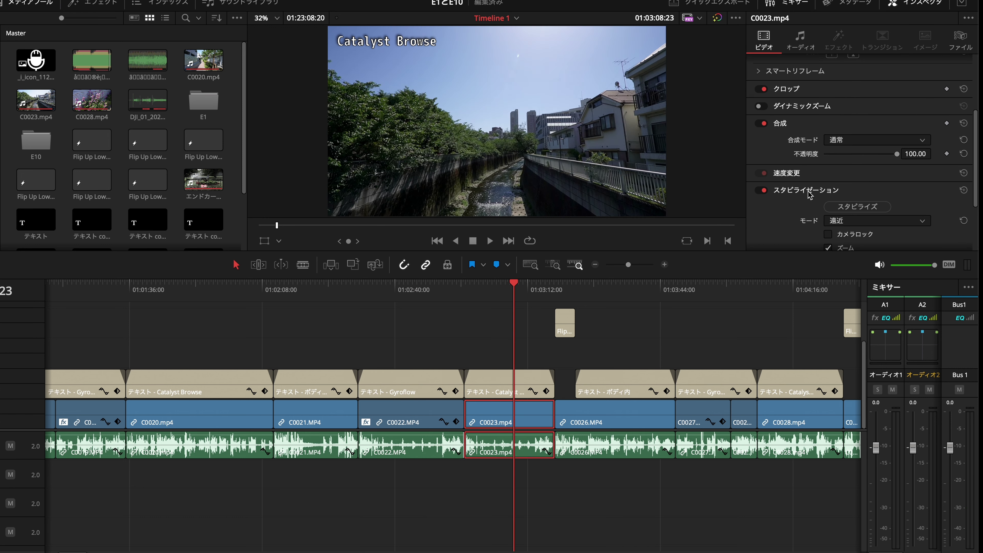
pyautogui.scroll(-3, 809, 194)
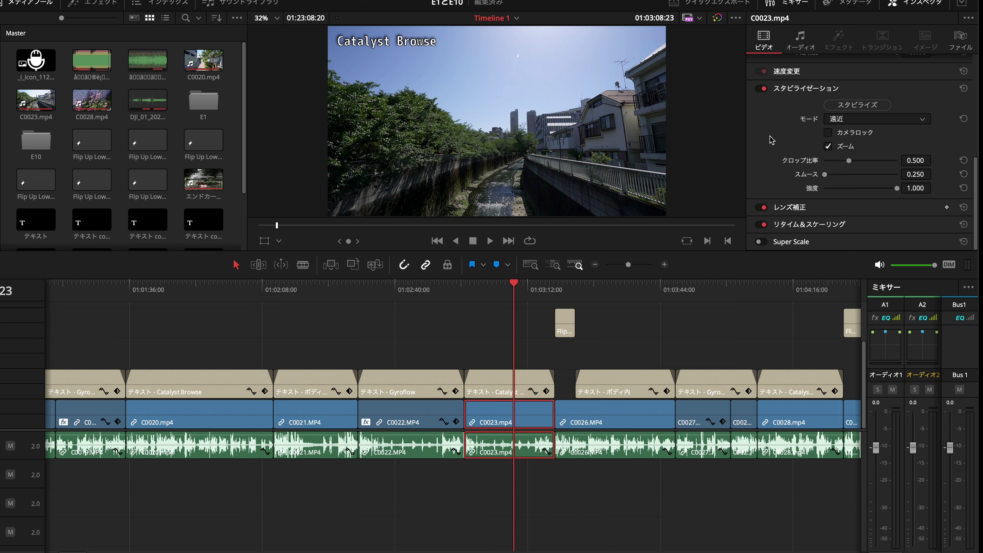
pyautogui.click(855, 117)
pyautogui.click(851, 133)
# Step: Preview the three footpath clips again: in-body C0026.MP4, Gyroflow C0027.MP4 and Catalyst Browse C0028.mp4
pyautogui.hscroll(5, 658, 321)
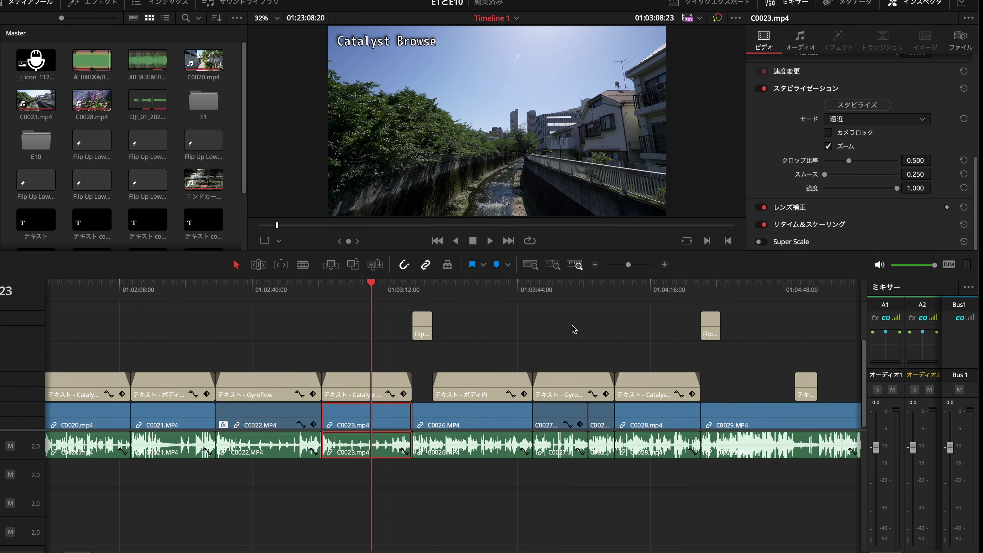
pyautogui.click(514, 300)
pyautogui.moveTo(603, 289); pyautogui.dragTo(393, 292)
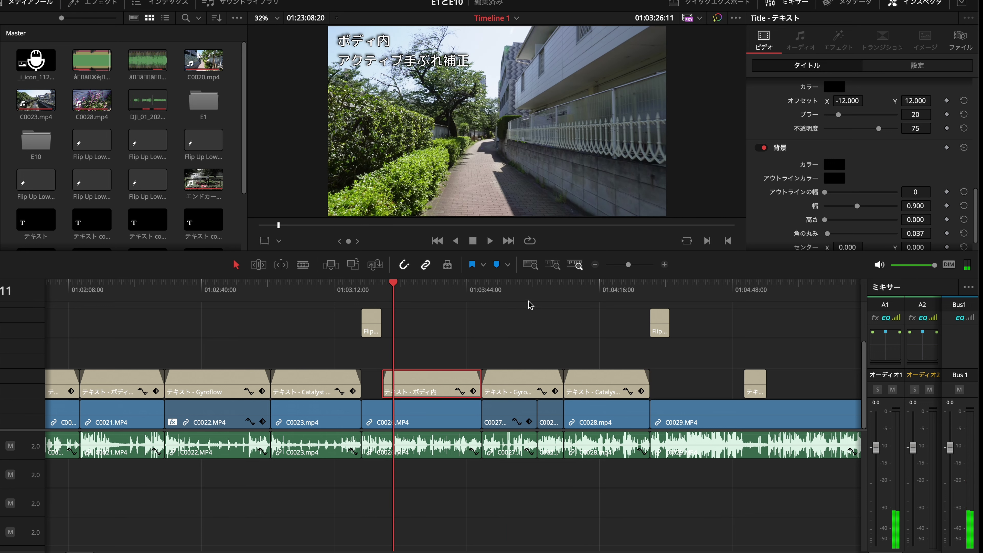
pyautogui.click(507, 292)
pyautogui.click(588, 294)
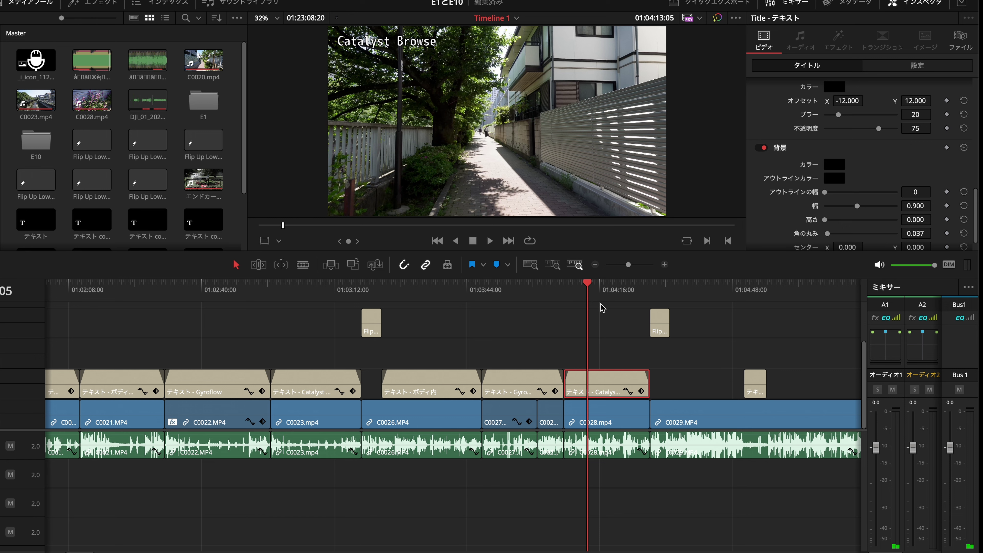
pyautogui.hscroll(-1, 589, 321)
pyautogui.hscroll(10, 547, 319)
pyautogui.hscroll(3, 517, 329)
pyautogui.hscroll(-7, 422, 325)
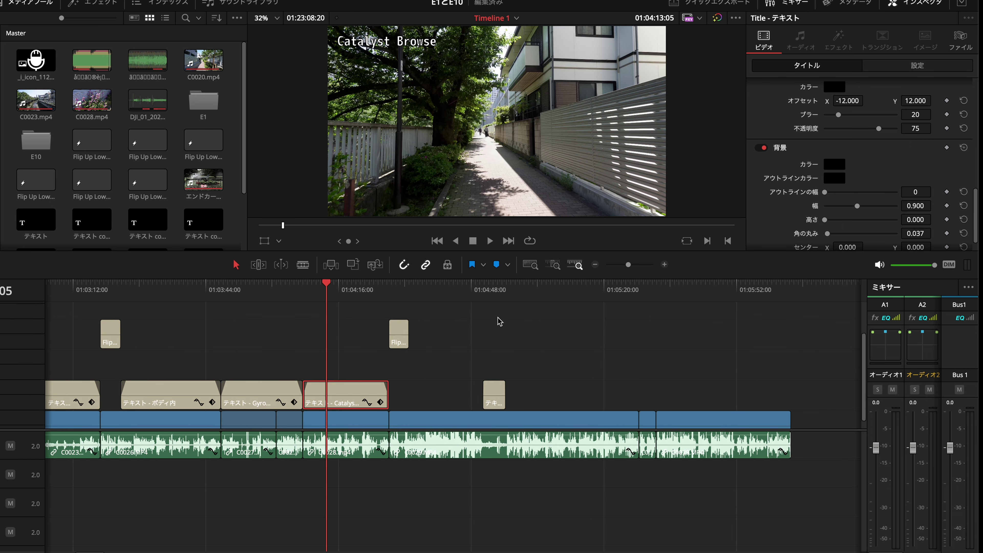
pyautogui.hscroll(-2, 455, 343)
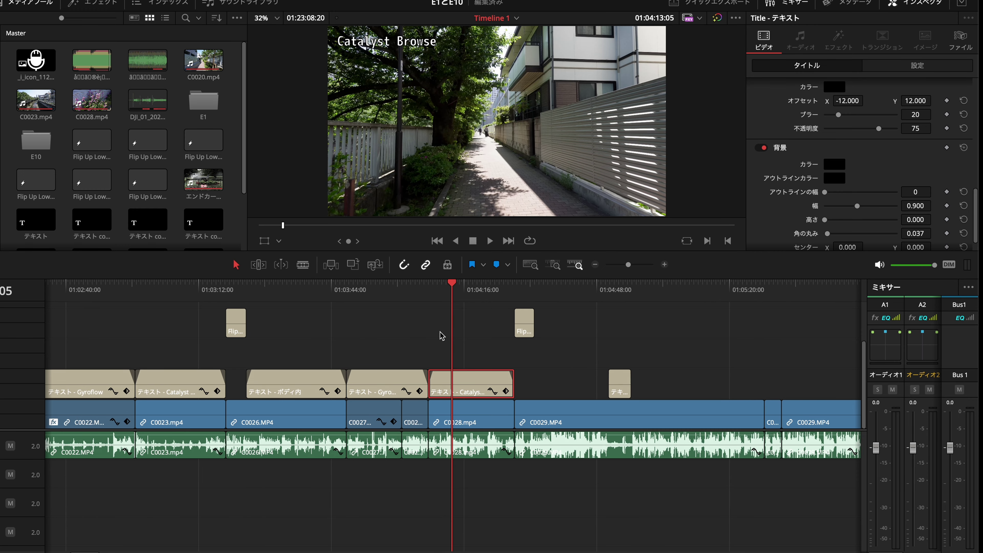
# Step: Scrub through the first C0029.MP4 segment to about 01:05:21 and return to about 01:05:05
pyautogui.click(558, 296)
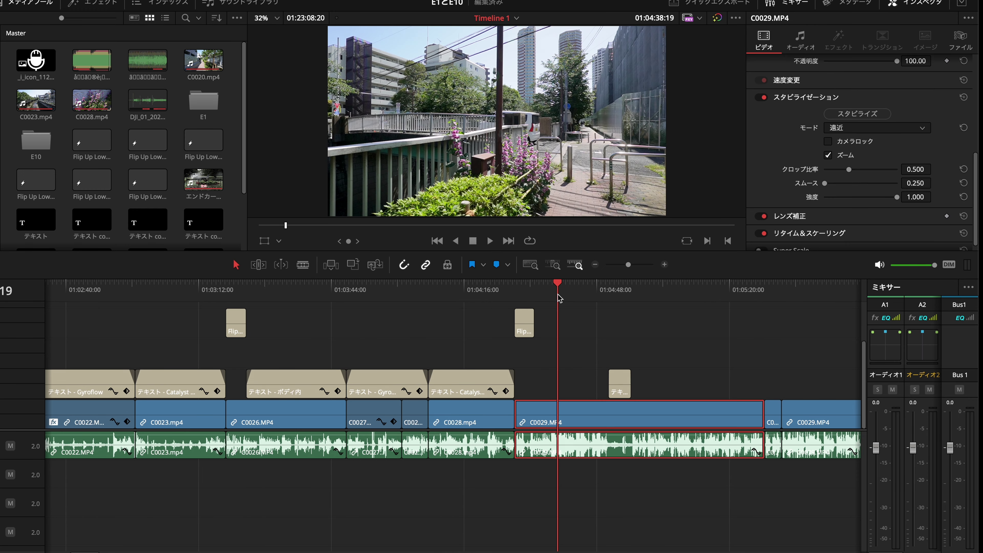
pyautogui.moveTo(557, 296); pyautogui.dragTo(735, 298)
pyautogui.hscroll(5, 706, 329)
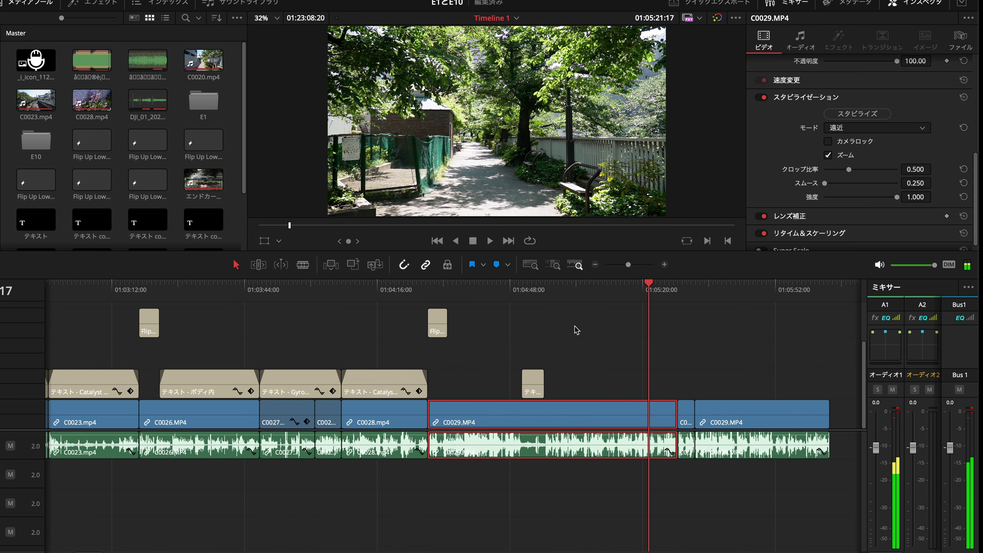
pyautogui.hscroll(2, 619, 325)
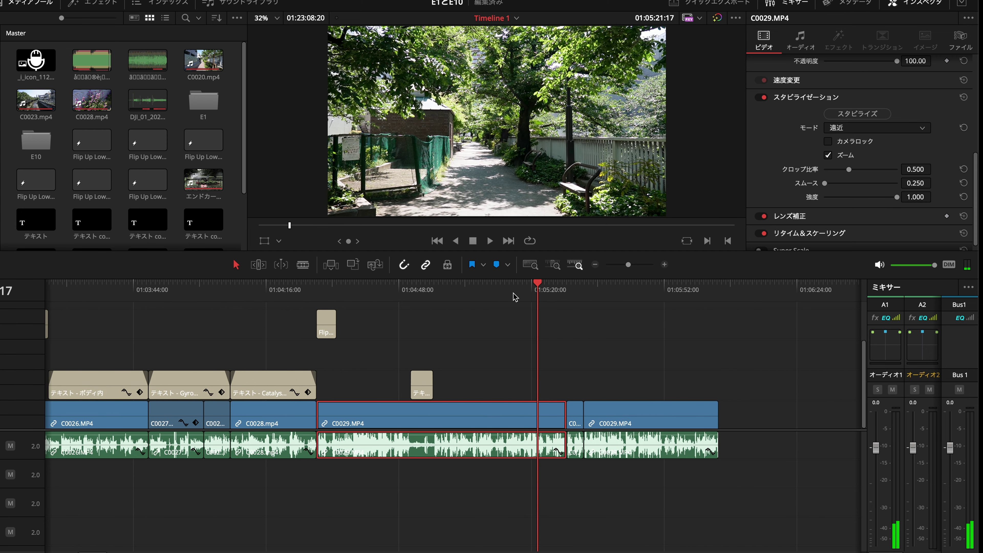
pyautogui.moveTo(515, 296); pyautogui.dragTo(472, 299)
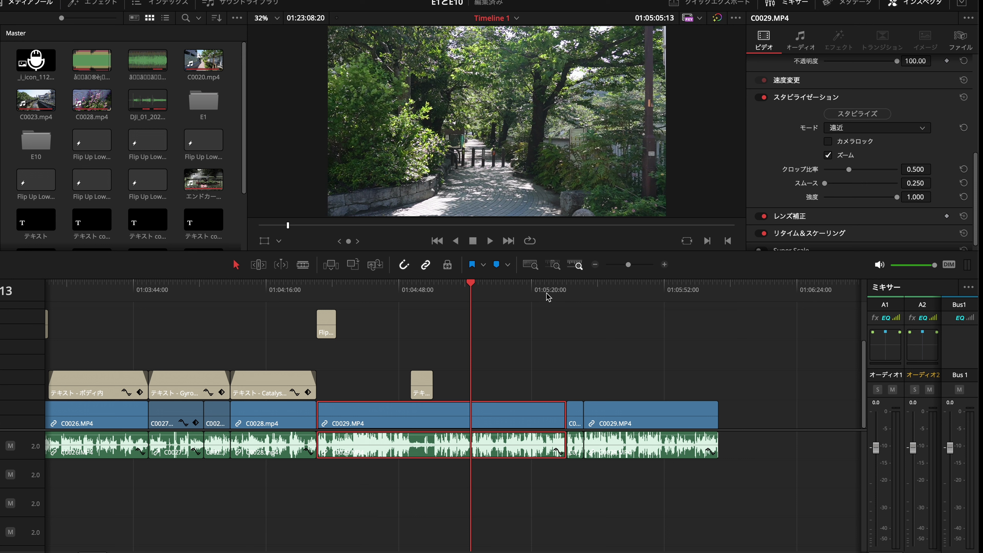
# Step: Preview the tree-lined path in the first C0029.MP4 segment, continue into the last C0029.MP4 segment, and return to about 01:05:09
pyautogui.click(511, 289)
pyautogui.press('space')
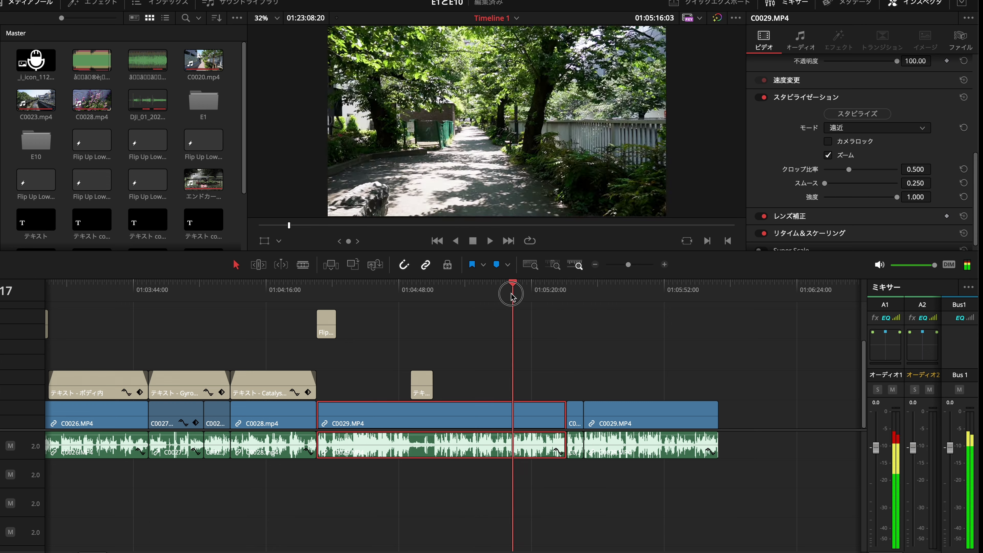
pyautogui.click(474, 296)
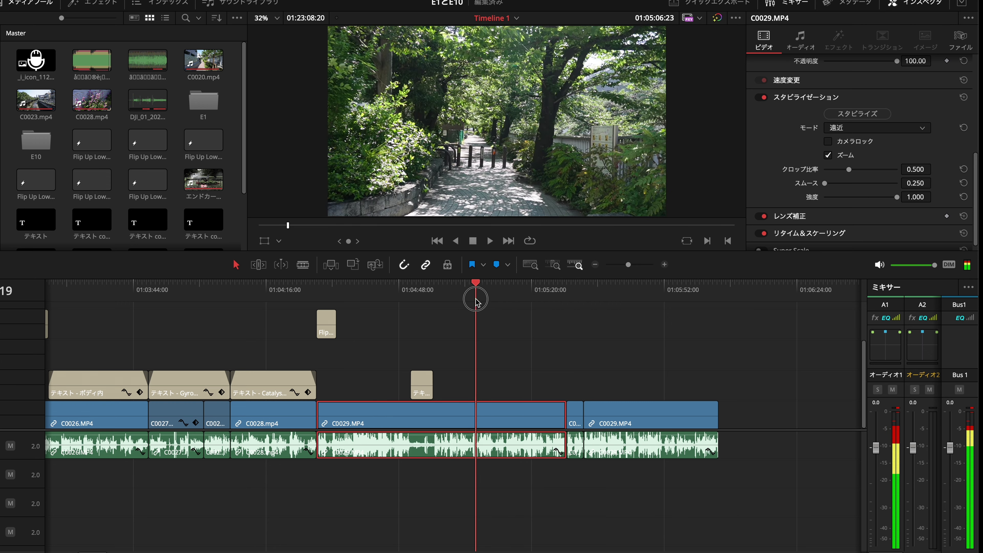
pyautogui.click(557, 295)
pyautogui.moveTo(560, 296); pyautogui.dragTo(644, 296)
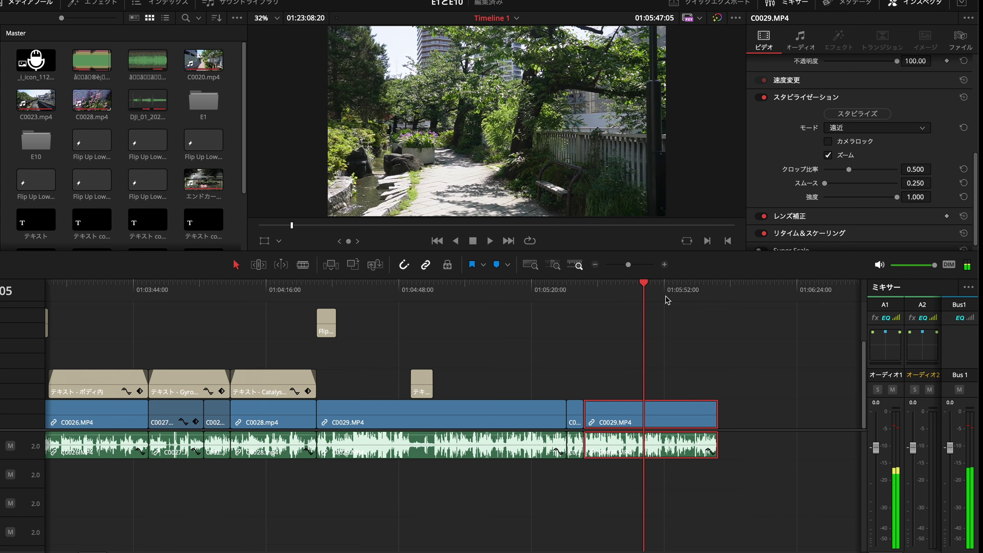
pyautogui.moveTo(640, 301); pyautogui.dragTo(460, 301)
pyautogui.moveTo(399, 299); pyautogui.dragTo(486, 290)
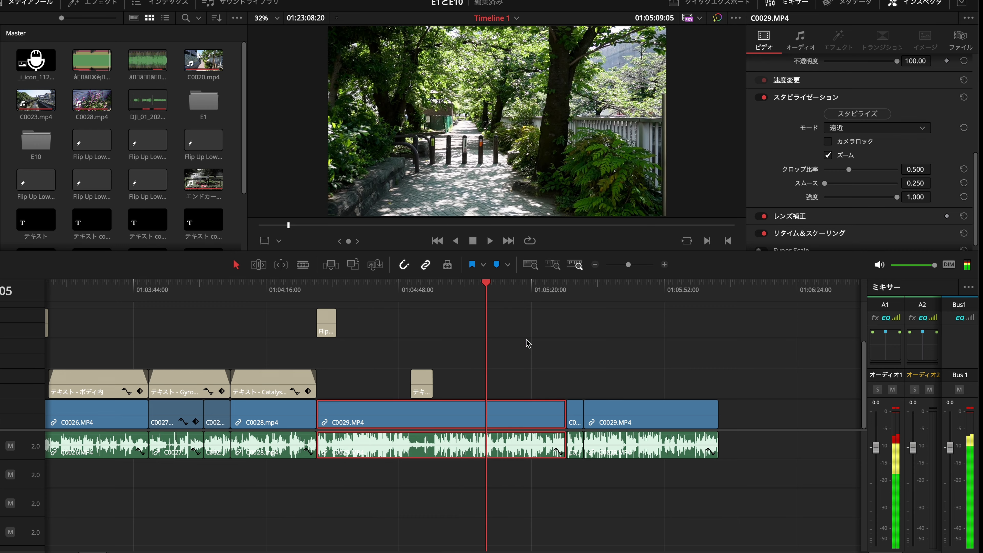
# Step: Go back along the timeline to the footpath Gyroflow clip at about 01:04:01
pyautogui.hscroll(5, 580, 378)
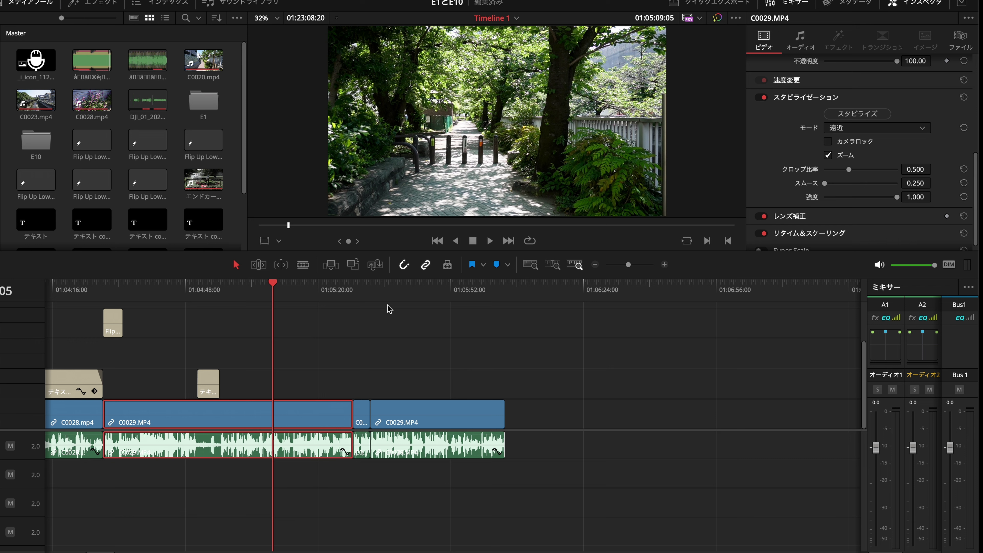
pyautogui.hscroll(-10, 388, 298)
pyautogui.click(282, 291)
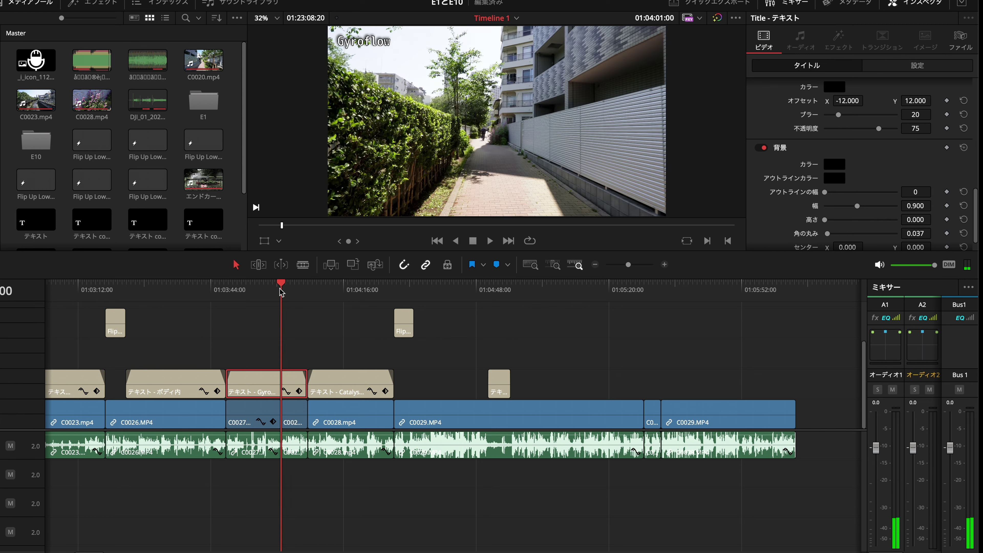